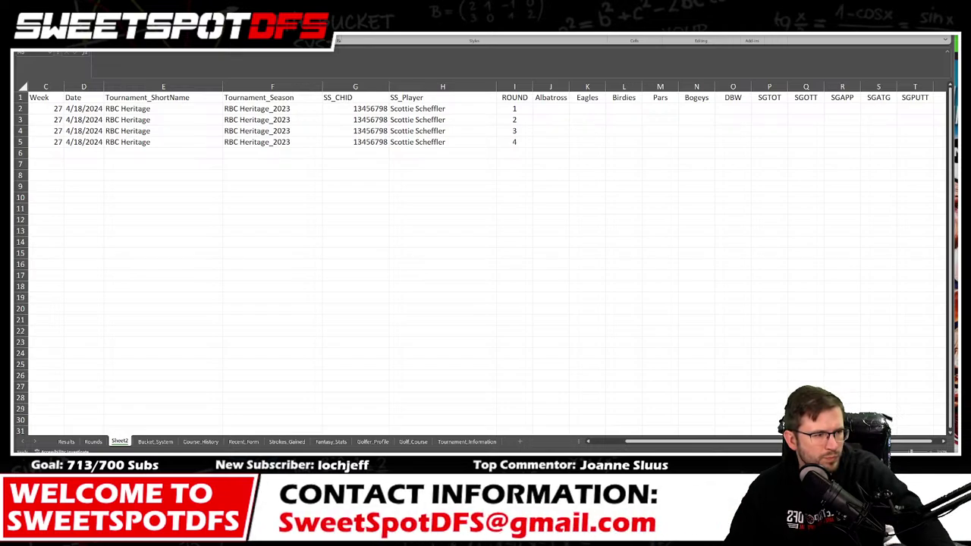
# Switch to the BMWChampionship_2023 round data and widen the round_num column so its full header fits
pyautogui.click(660, 142)
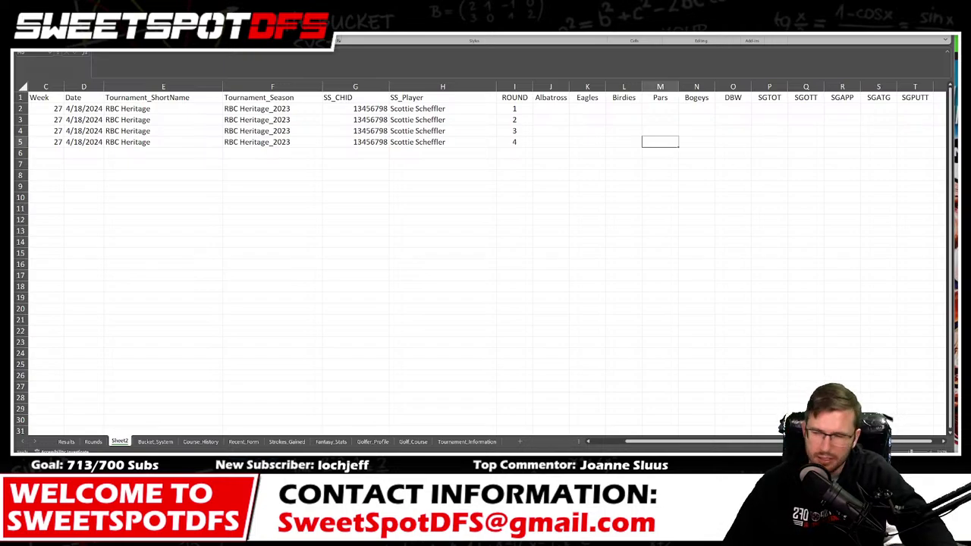
pyautogui.hotkey('alt', 'Tab')
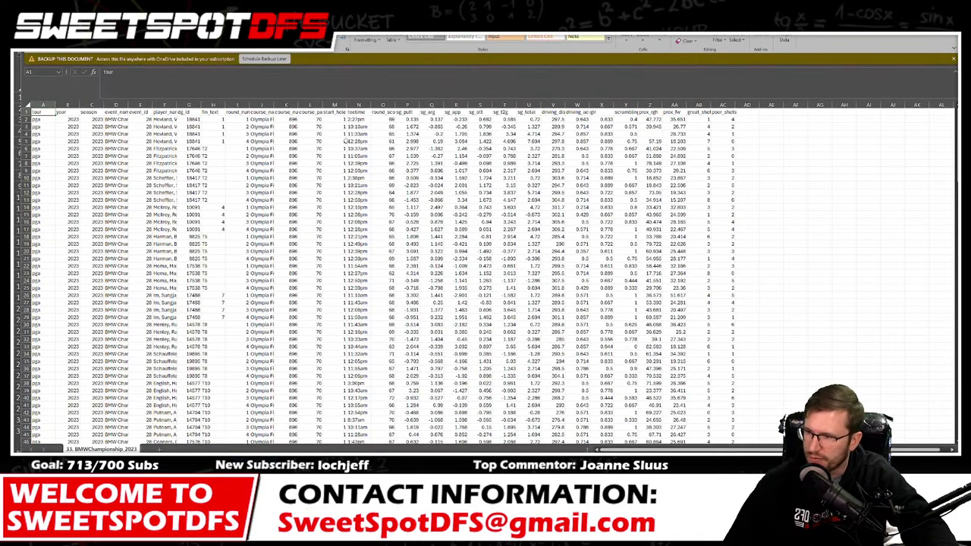
pyautogui.click(214, 149)
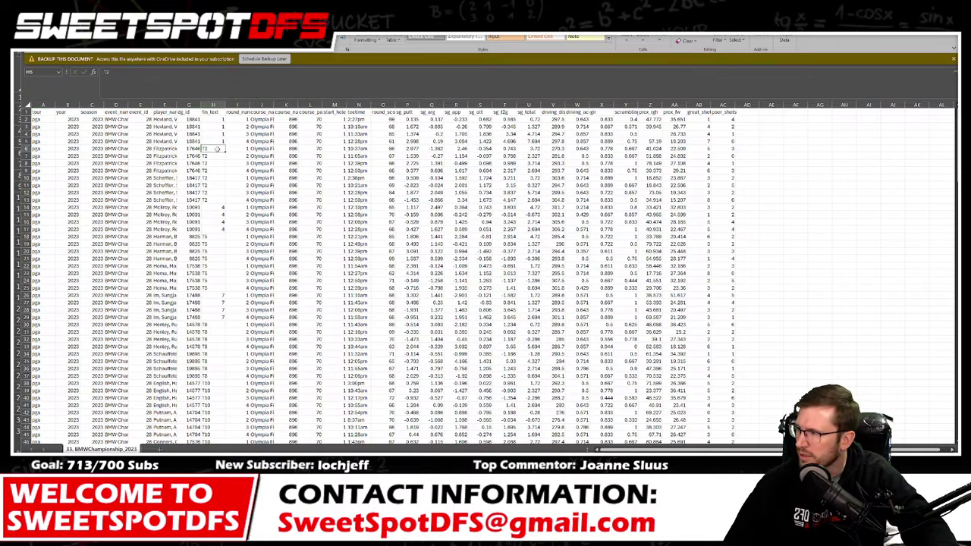
pyautogui.scroll(2, 217, 157)
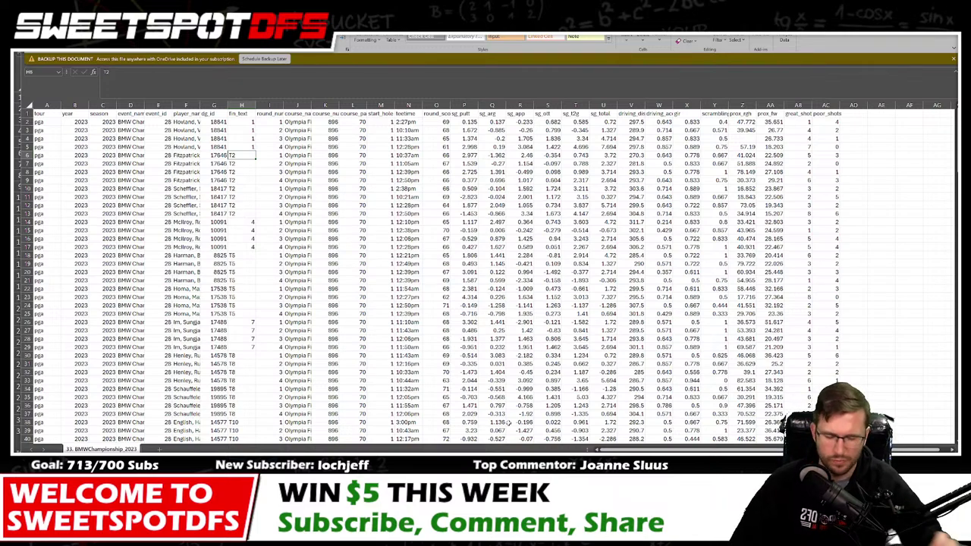
pyautogui.click(276, 104)
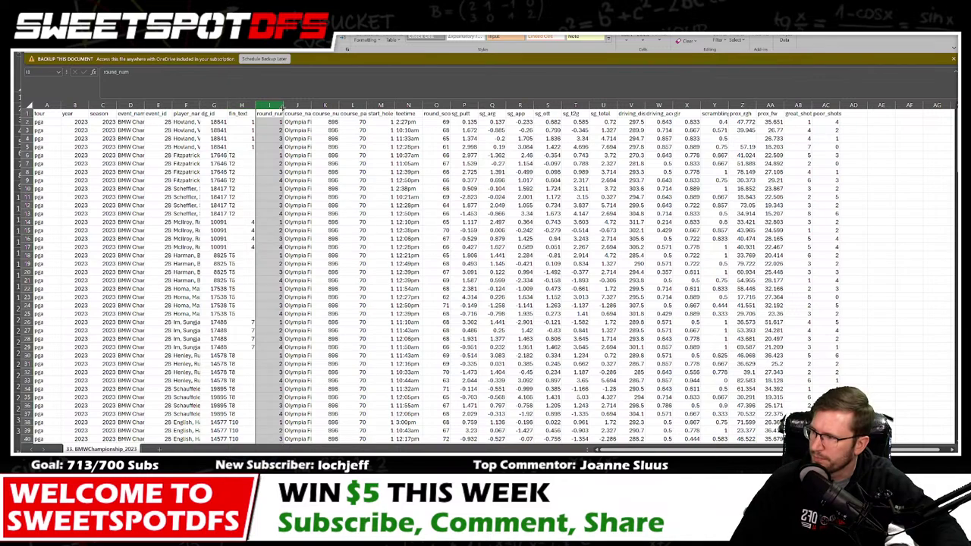
pyautogui.moveTo(282, 107); pyautogui.dragTo(296, 146)
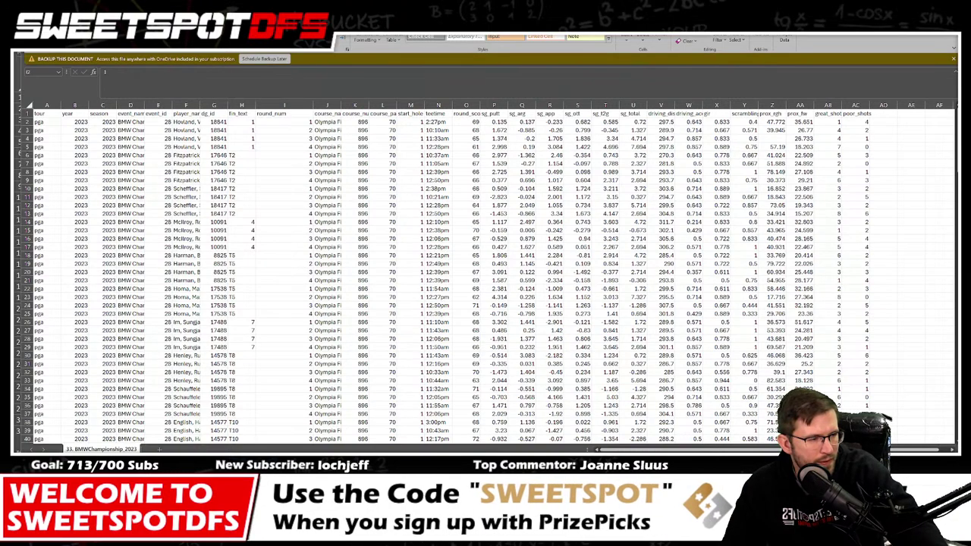
# Switch to the DataGolf Engine workbook and examine the DataGolf_Rounds sheet's last rows, first rows and column headers
pyautogui.hotkey('alt', 'Tab')
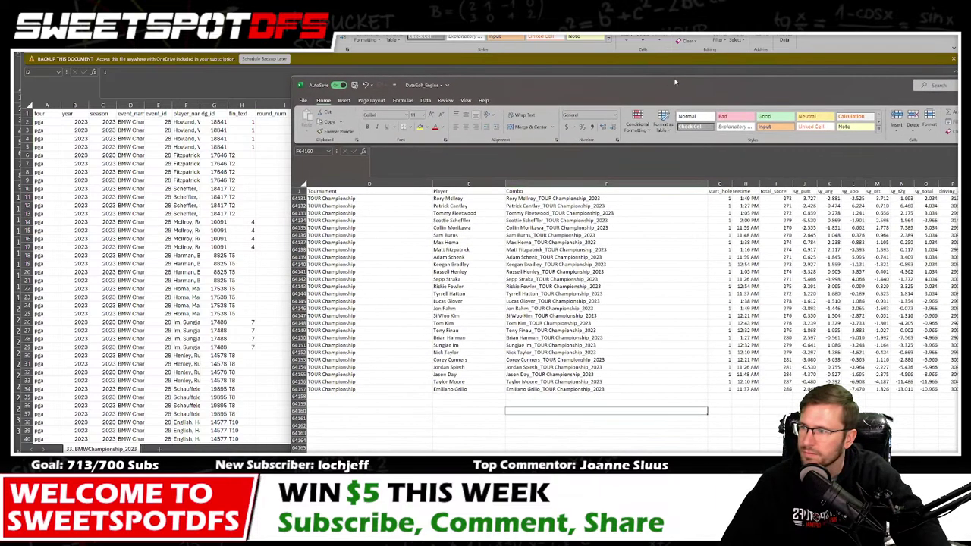
pyautogui.doubleClick(635, 65)
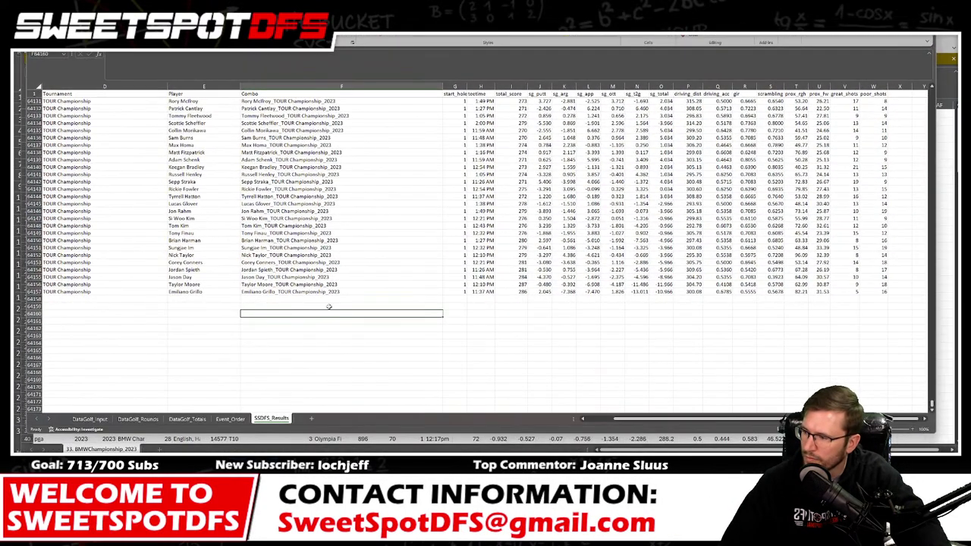
pyautogui.click(144, 420)
pyautogui.scroll(6, 279, 267)
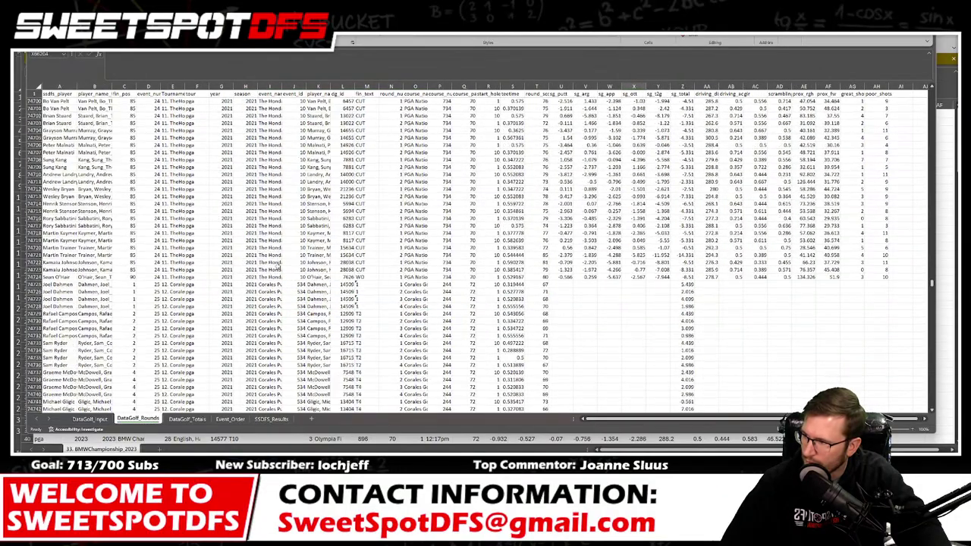
pyautogui.scroll(-20, 278, 267)
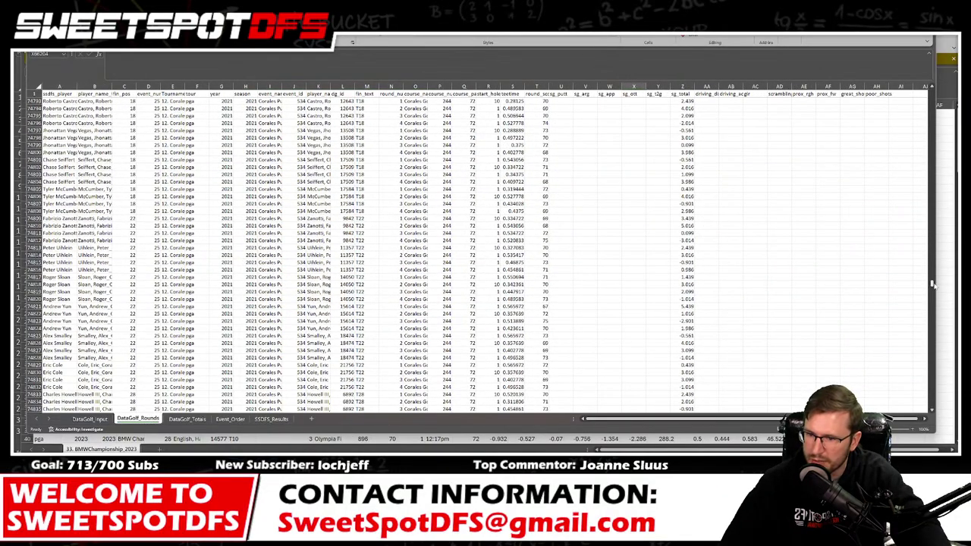
pyautogui.moveTo(933, 283); pyautogui.dragTo(916, 429)
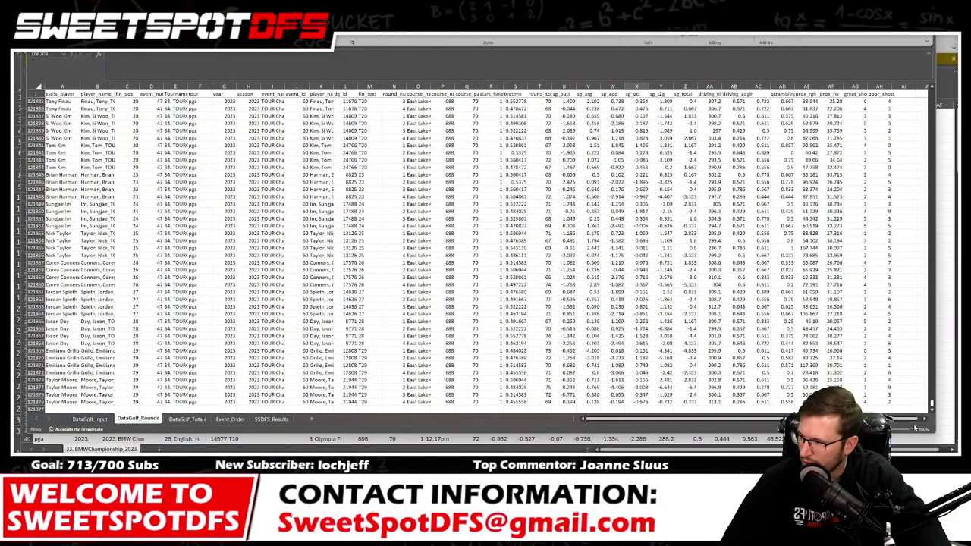
pyautogui.moveTo(932, 402); pyautogui.dragTo(897, 67)
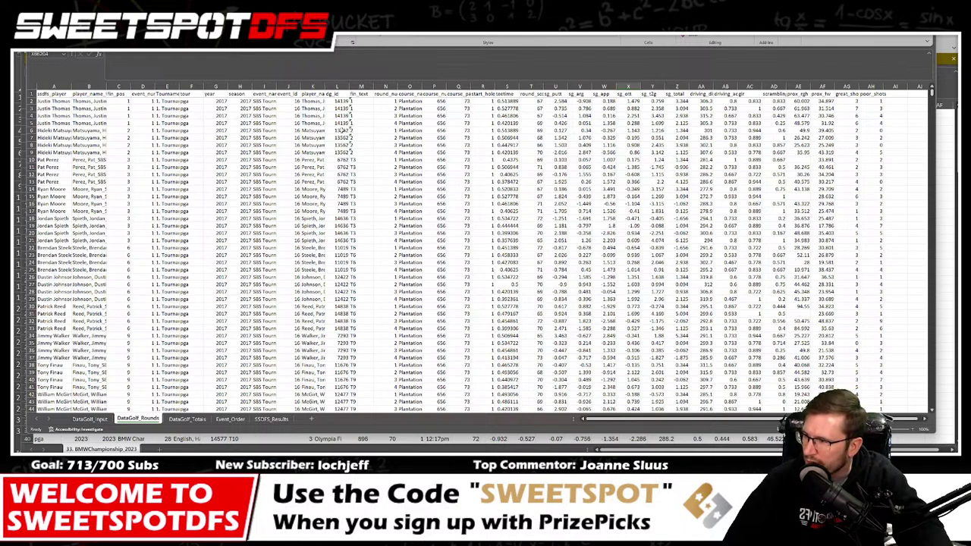
pyautogui.click(465, 102)
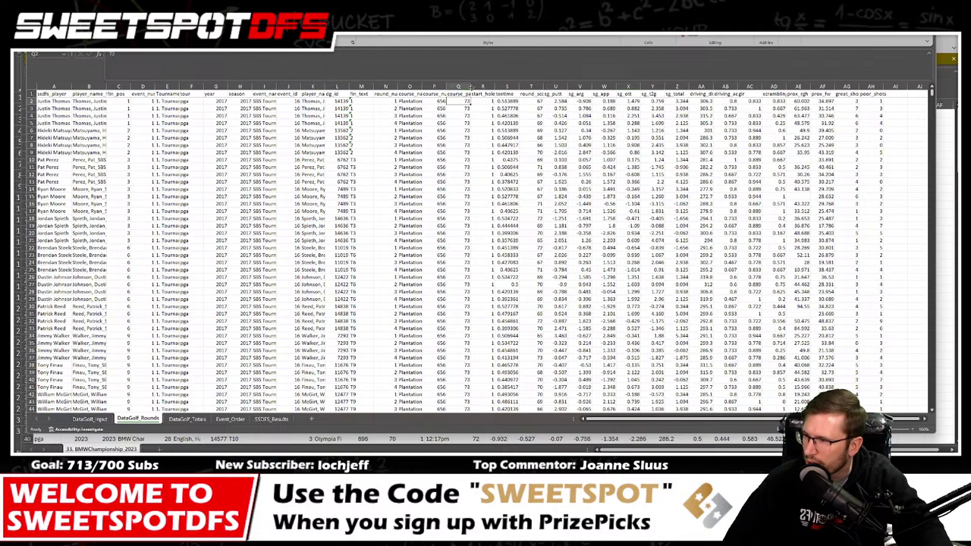
pyautogui.click(531, 101)
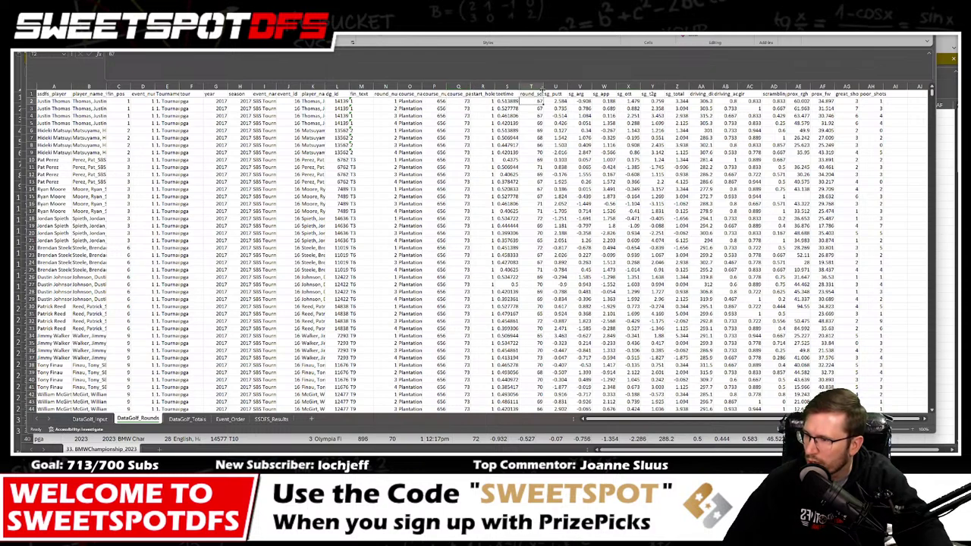
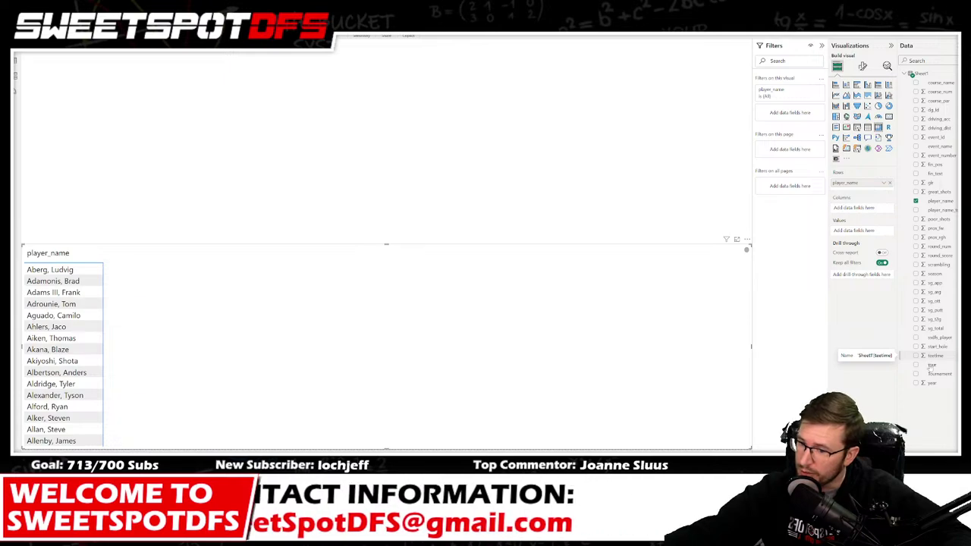
# Try the Tournament field as columns in the player_name matrix, and delete the matrix visual from the report page
pyautogui.click(916, 374)
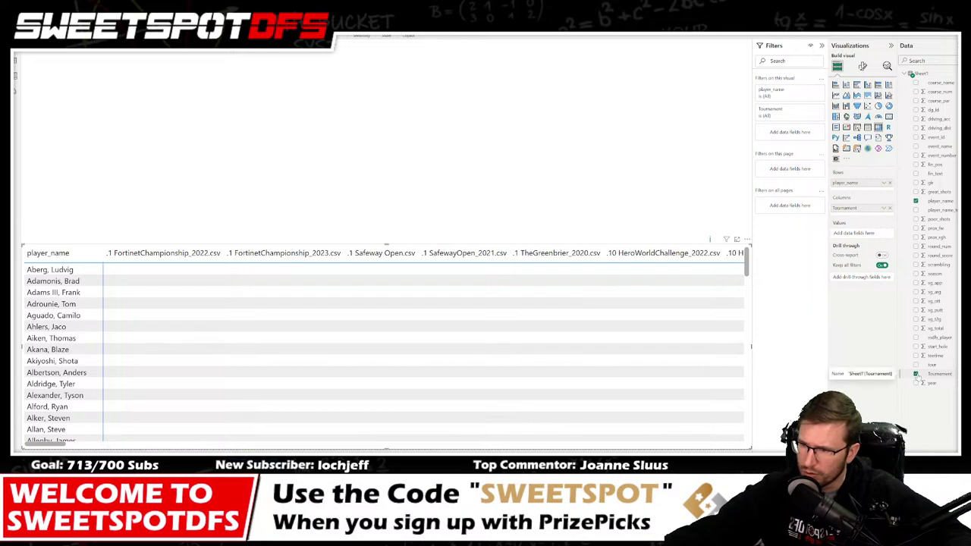
pyautogui.click(916, 374)
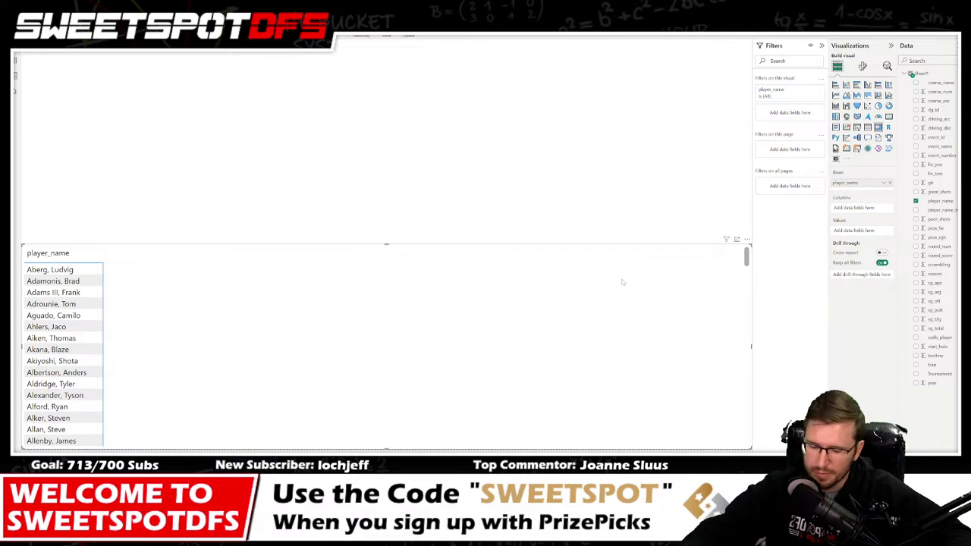
pyautogui.press('Delete')
# Insert a table visual spanning the lower half of the report page and add the player_name field to it
pyautogui.click(868, 126)
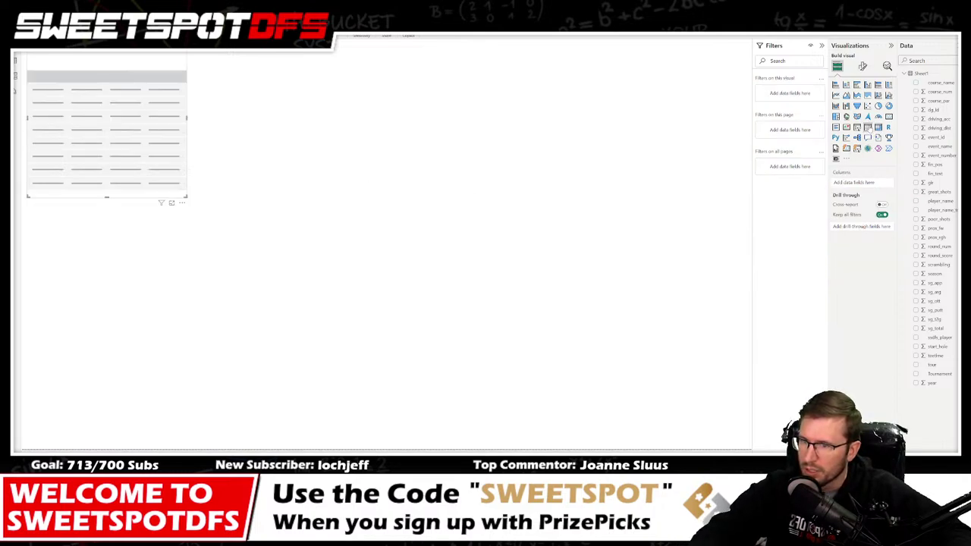
pyautogui.moveTo(91, 53); pyautogui.dragTo(80, 312)
pyautogui.moveTo(181, 289); pyautogui.dragTo(751, 255)
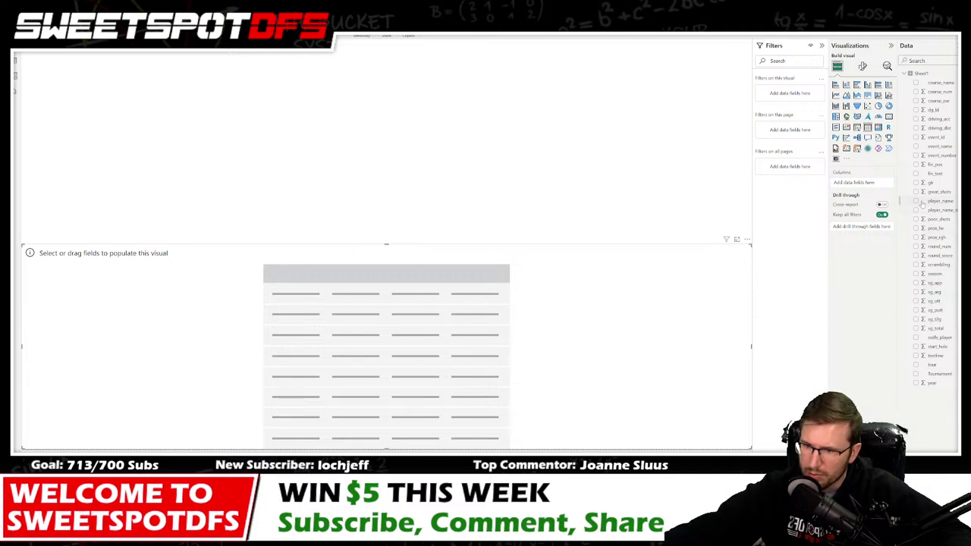
pyautogui.click(917, 201)
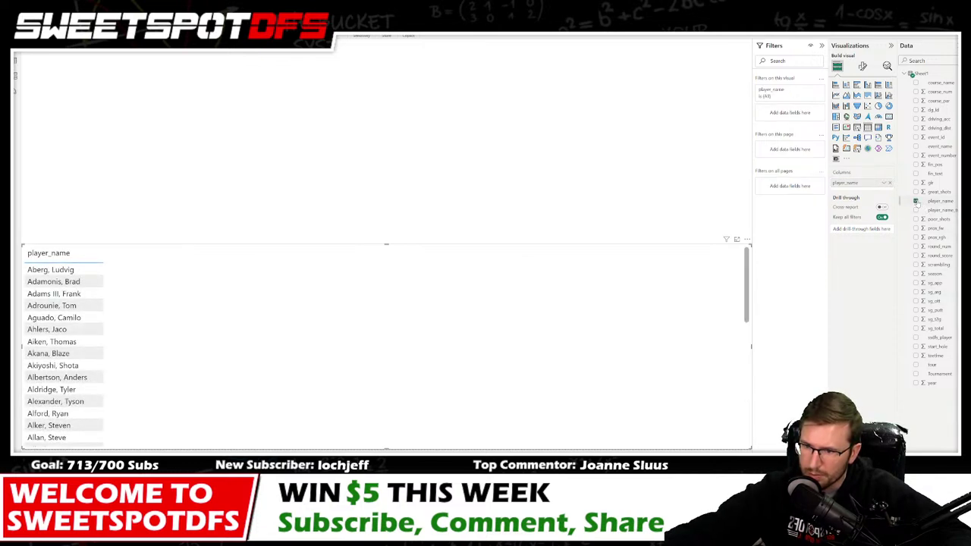
# Try the Tournament field in the table and replace it with event_name
pyautogui.click(916, 374)
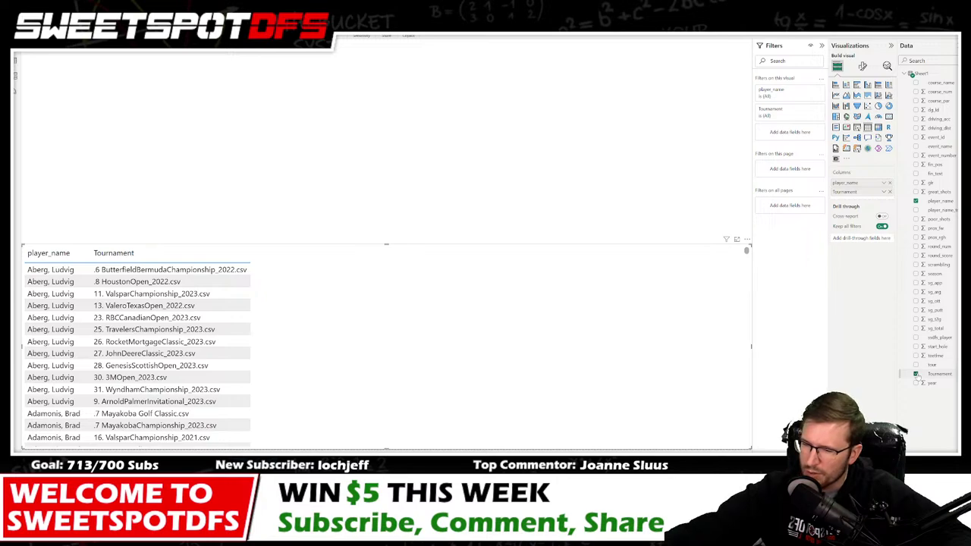
pyautogui.click(916, 374)
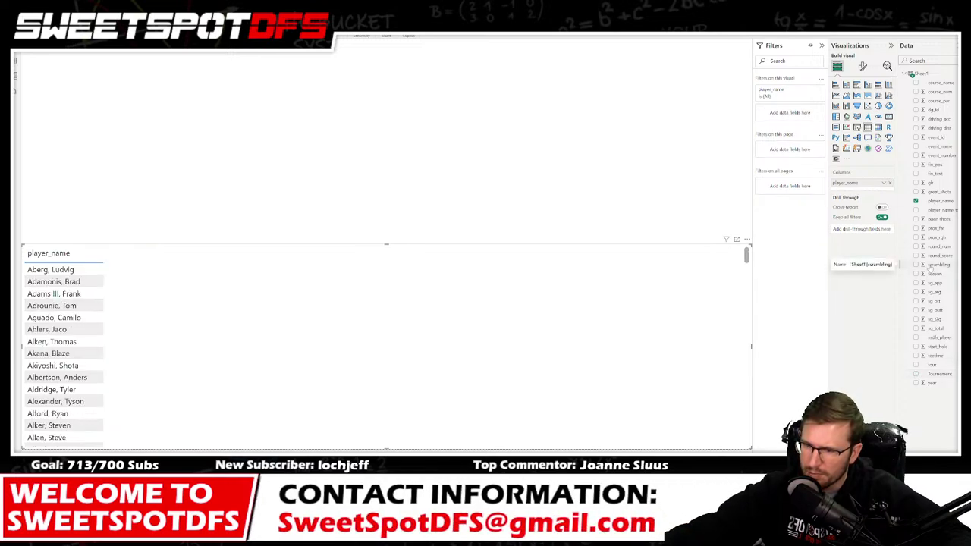
pyautogui.click(916, 147)
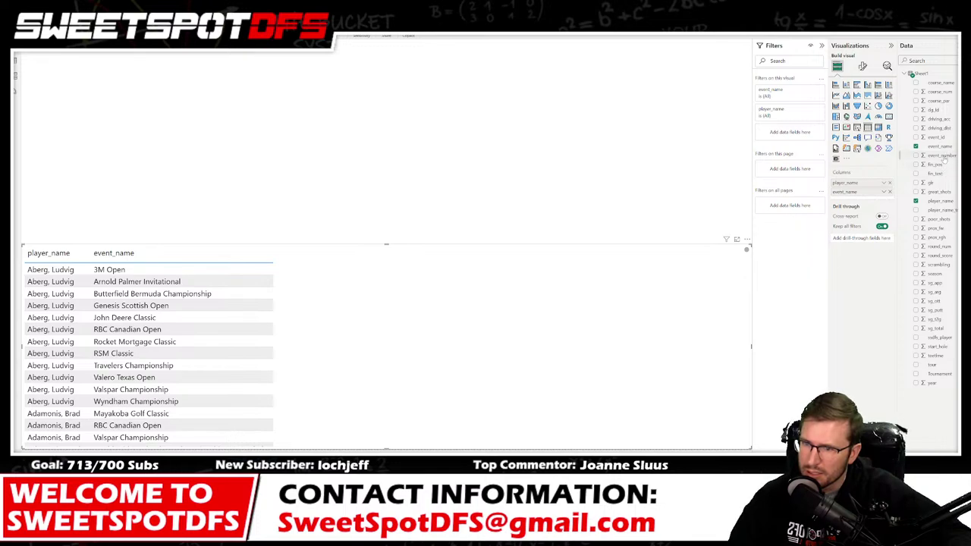
# Swap a trial event_number column in the table for fin_pos, set to Don't summarize
pyautogui.click(915, 156)
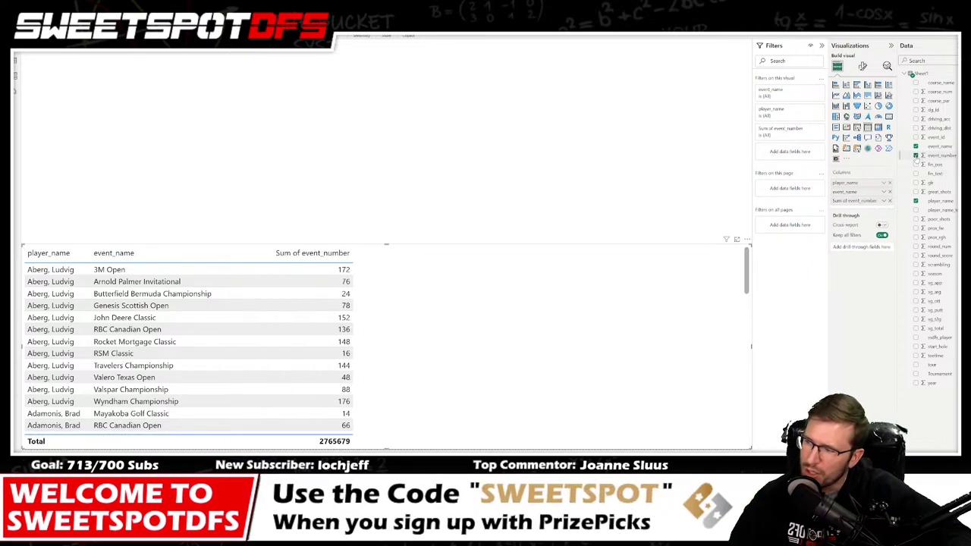
pyautogui.click(916, 155)
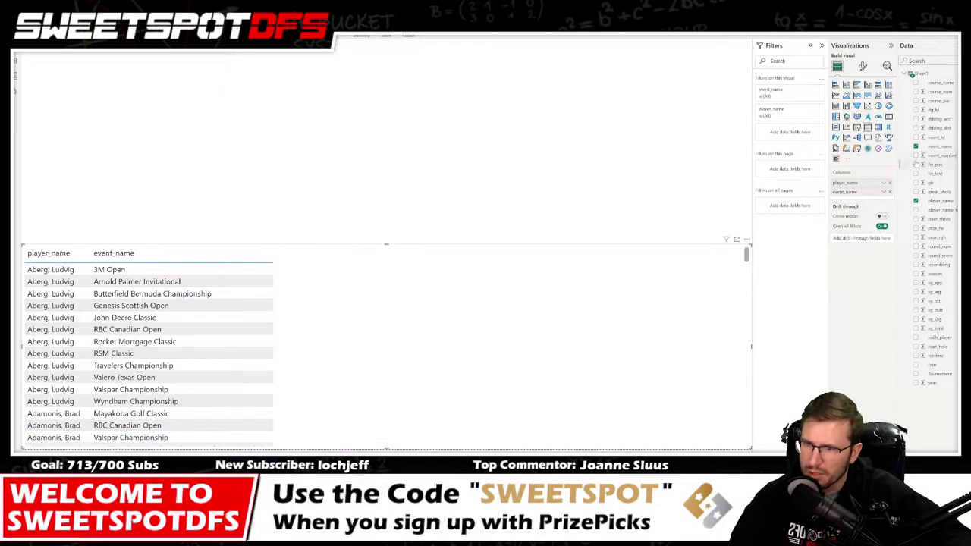
pyautogui.click(916, 164)
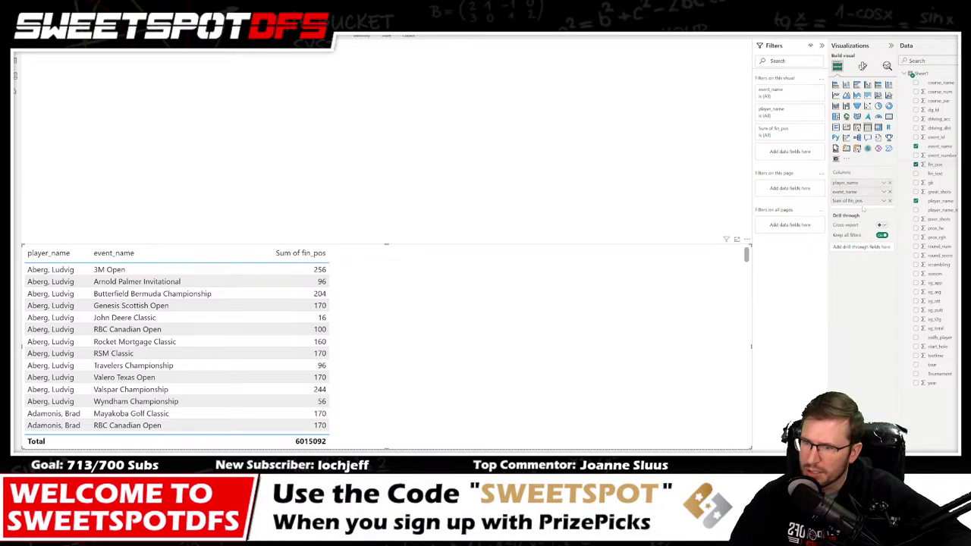
pyautogui.rightClick(858, 202)
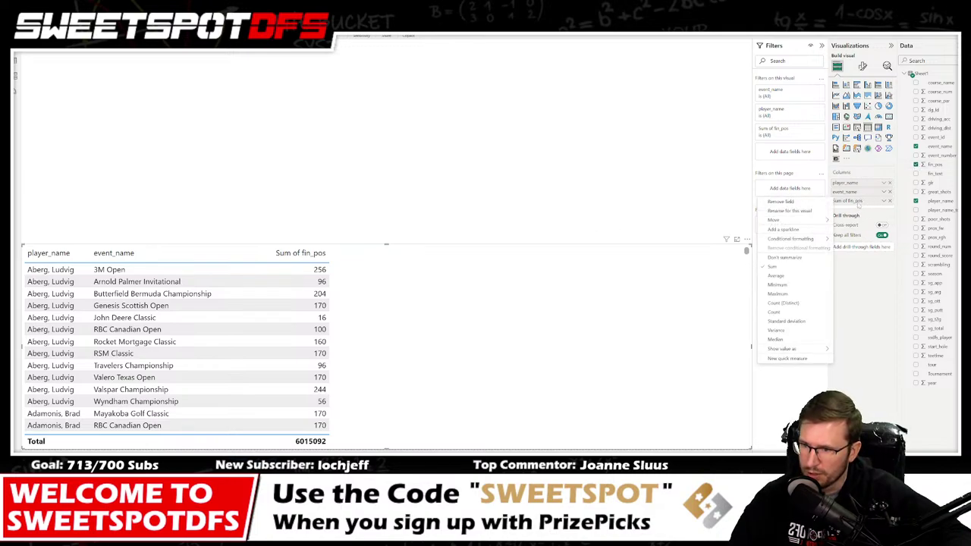
pyautogui.click(775, 258)
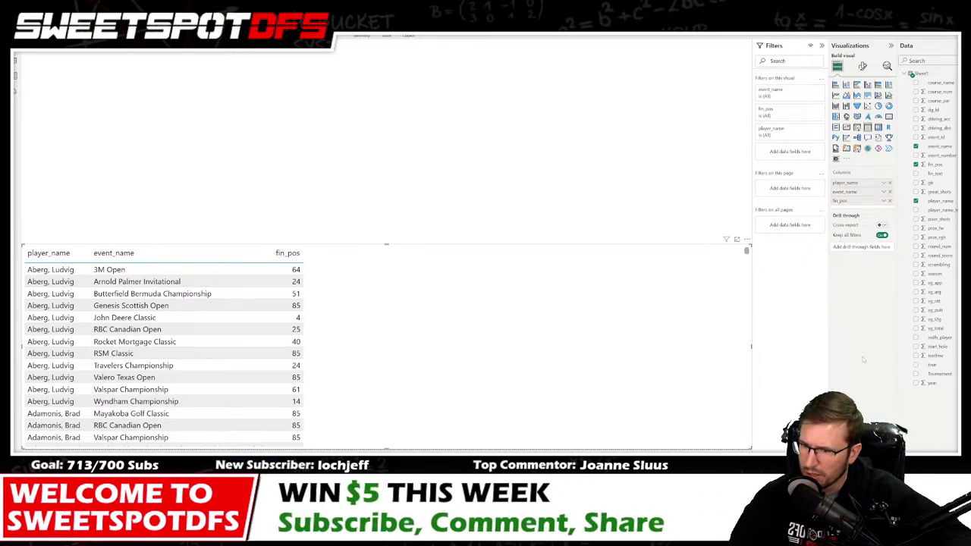
# Add the year field to the table, set it to Don't summarize, and place it as the first column
pyautogui.click(916, 383)
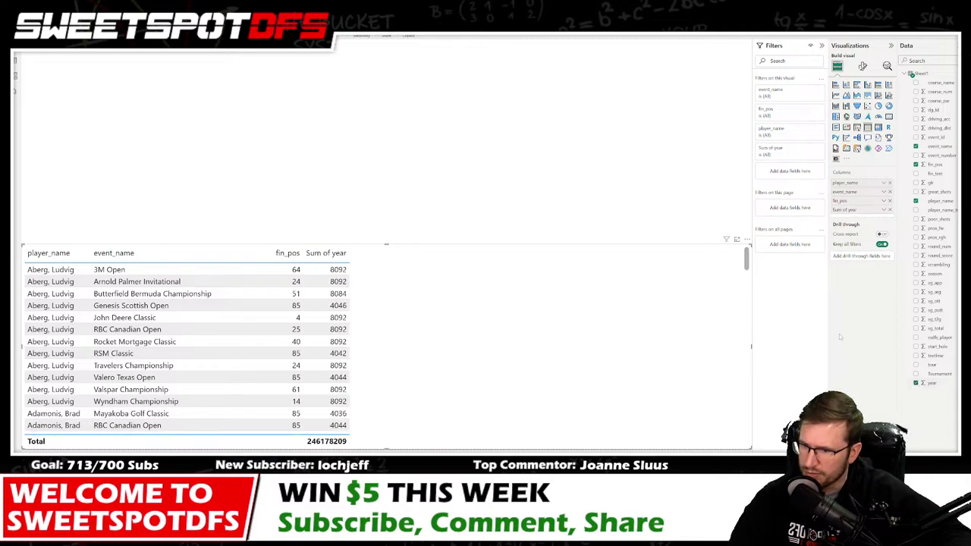
pyautogui.click(884, 210)
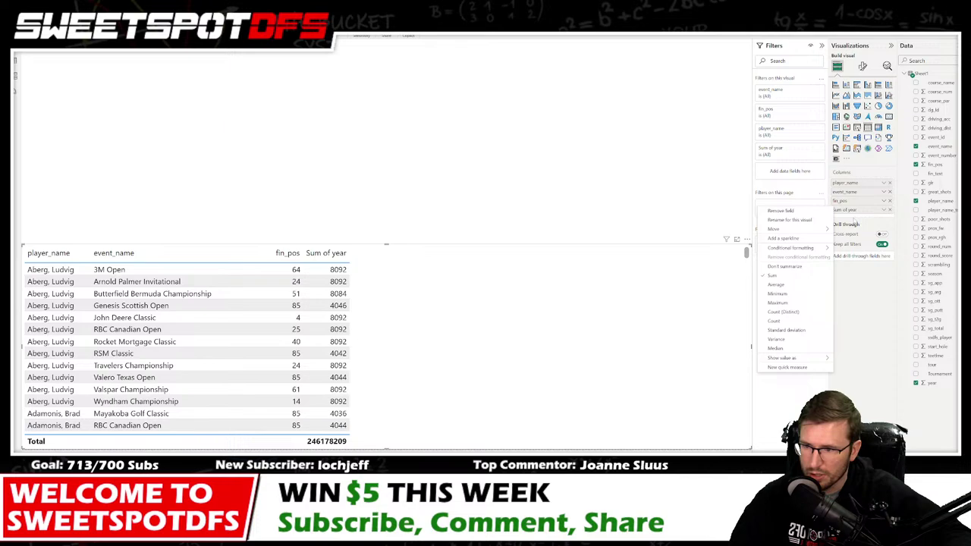
pyautogui.click(786, 266)
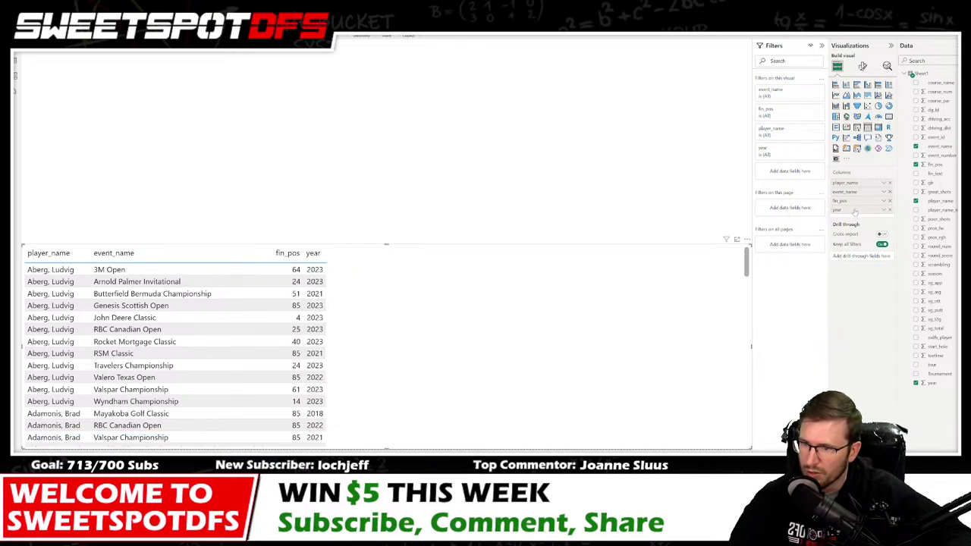
pyautogui.moveTo(855, 212); pyautogui.dragTo(854, 184)
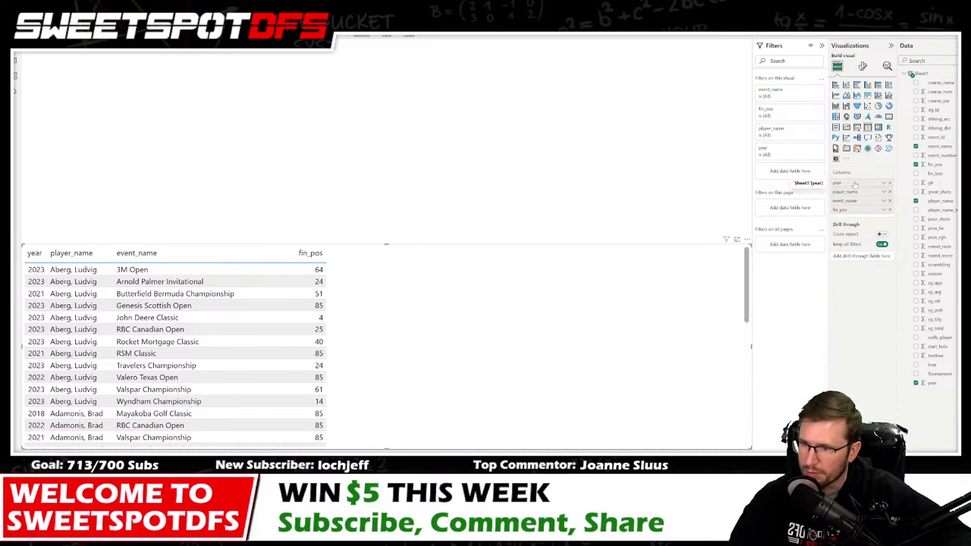
pyautogui.rightClick(854, 184)
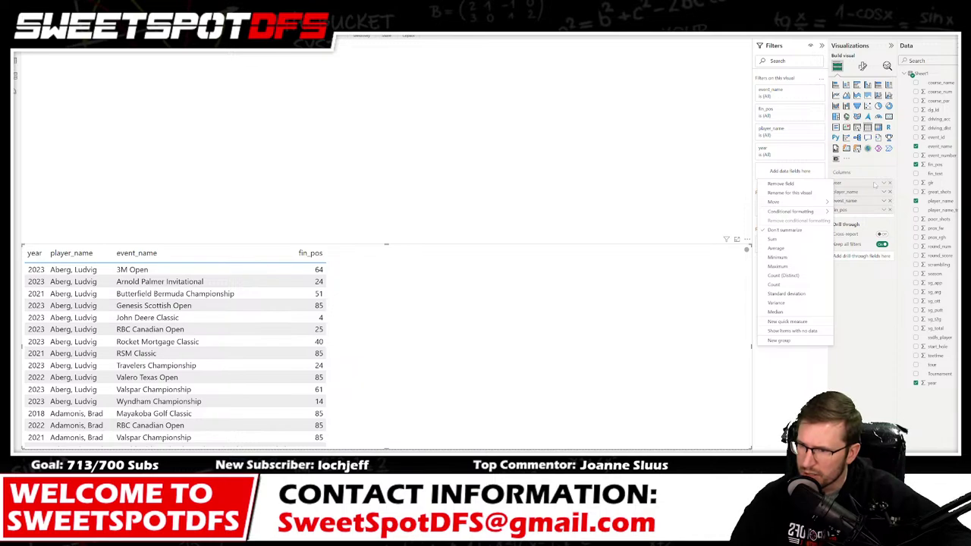
pyautogui.click(865, 316)
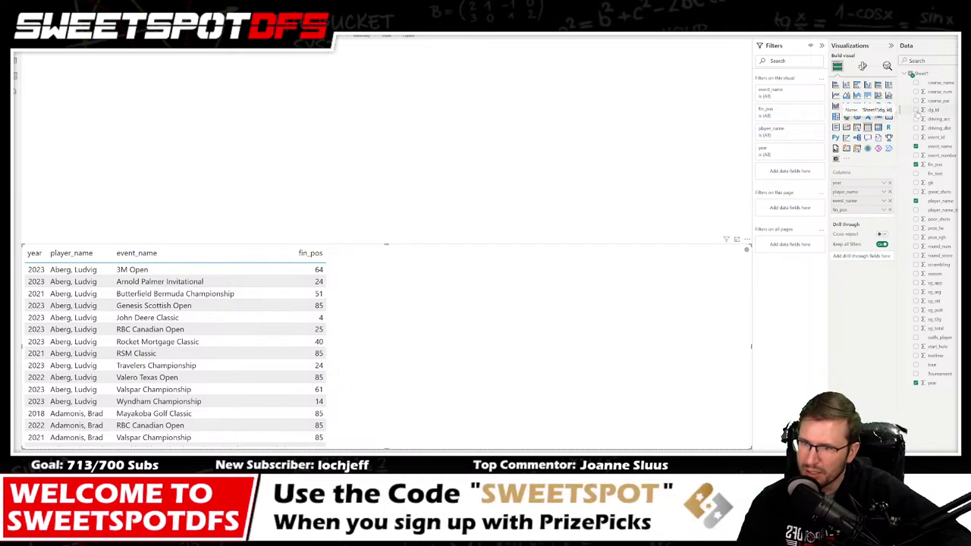
# Try dg_id, set to Don't summarize, as the table's first column with an ascending sort on it, and remove the field again
pyautogui.click(915, 110)
pyautogui.rightClick(856, 220)
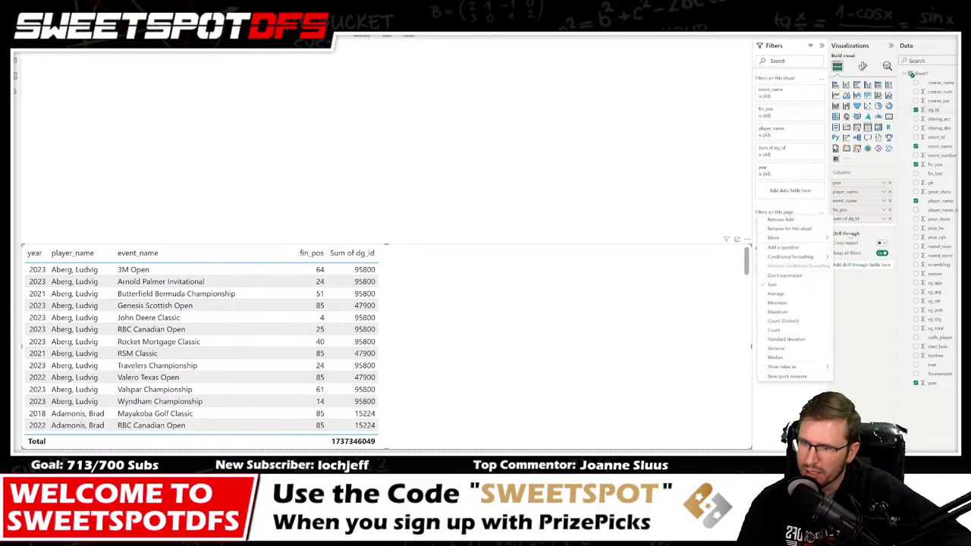
pyautogui.click(785, 275)
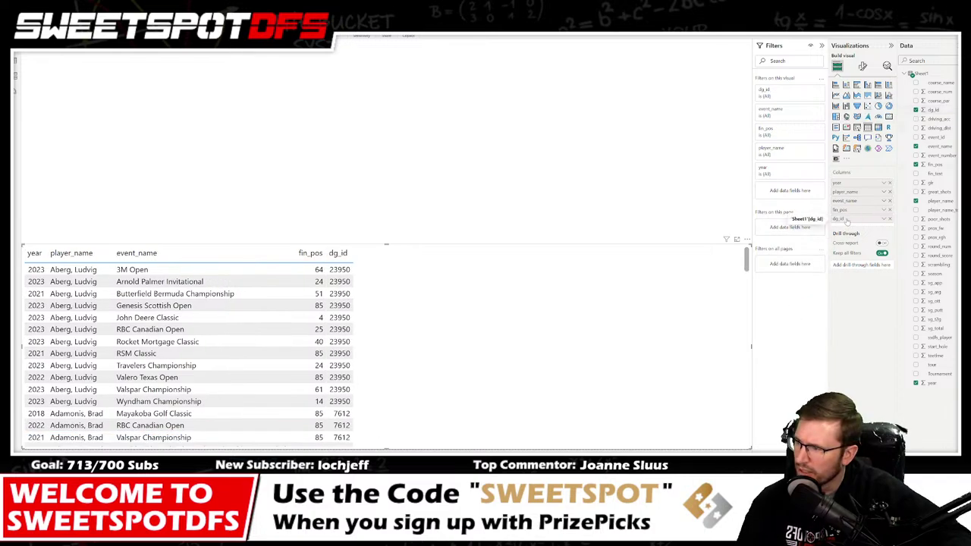
pyautogui.moveTo(846, 220); pyautogui.dragTo(840, 181)
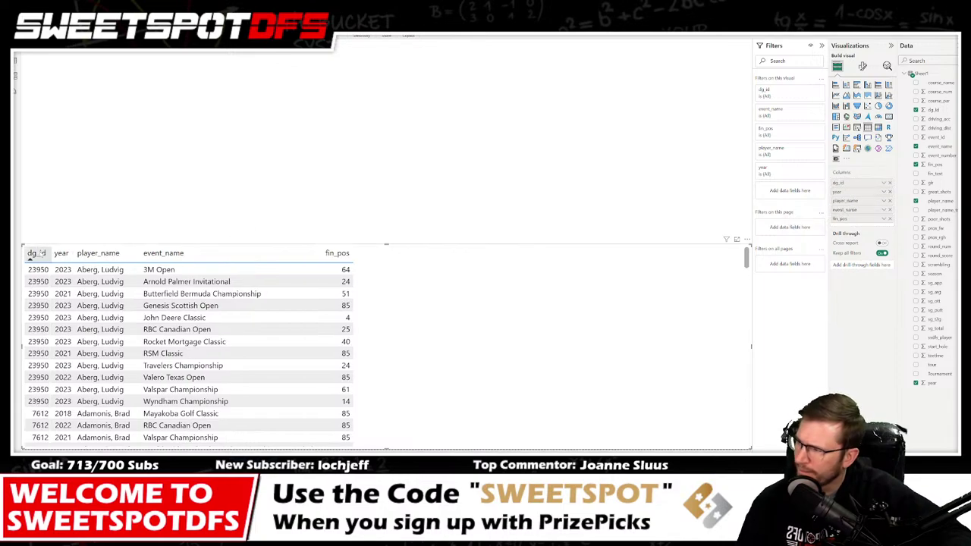
pyautogui.click(40, 254)
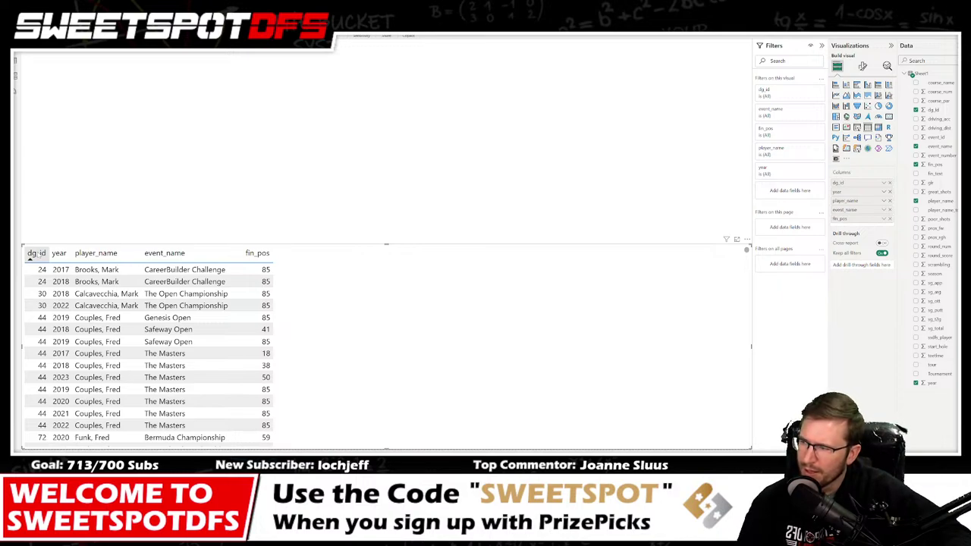
pyautogui.click(890, 183)
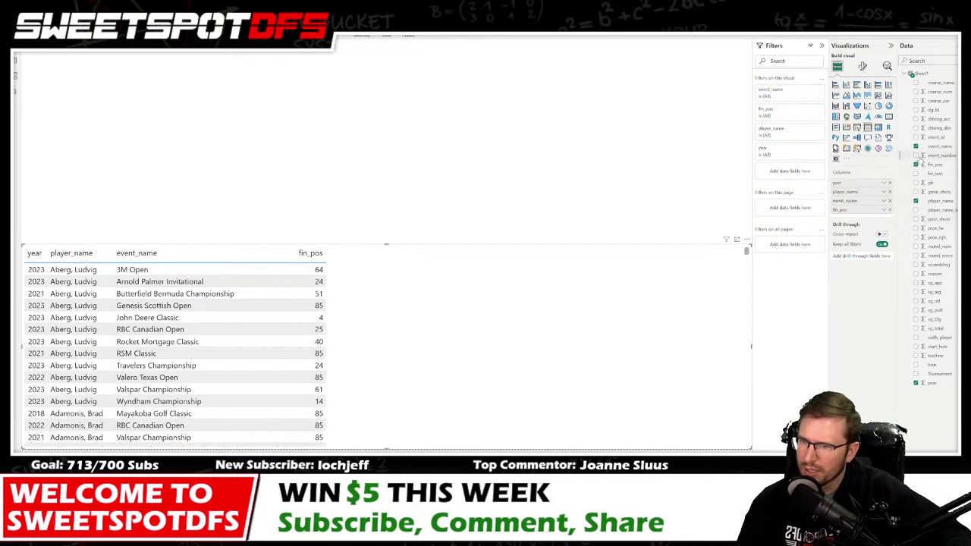
# Try event_id, set to Don't summarize, as the table's last column with an ascending sort on it, and remove the field again
pyautogui.click(916, 137)
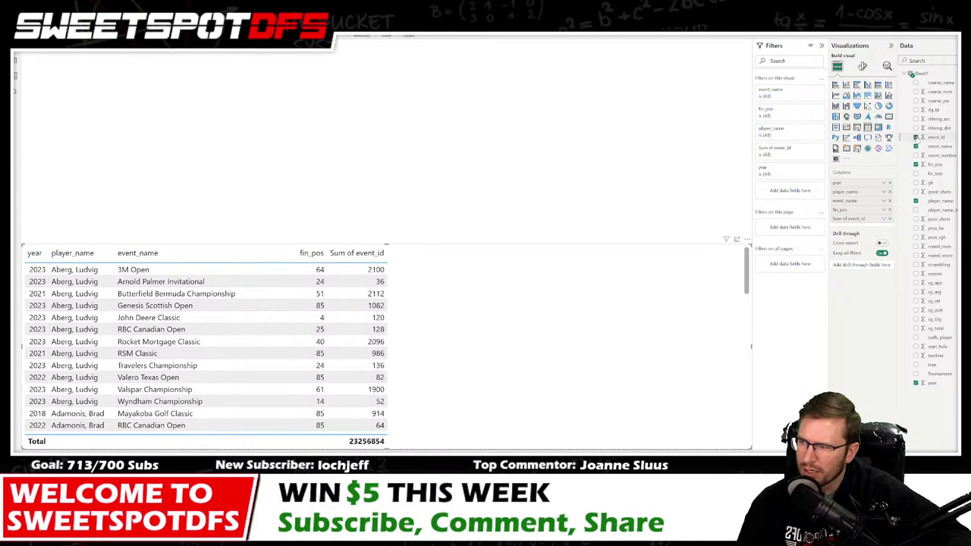
pyautogui.rightClick(853, 220)
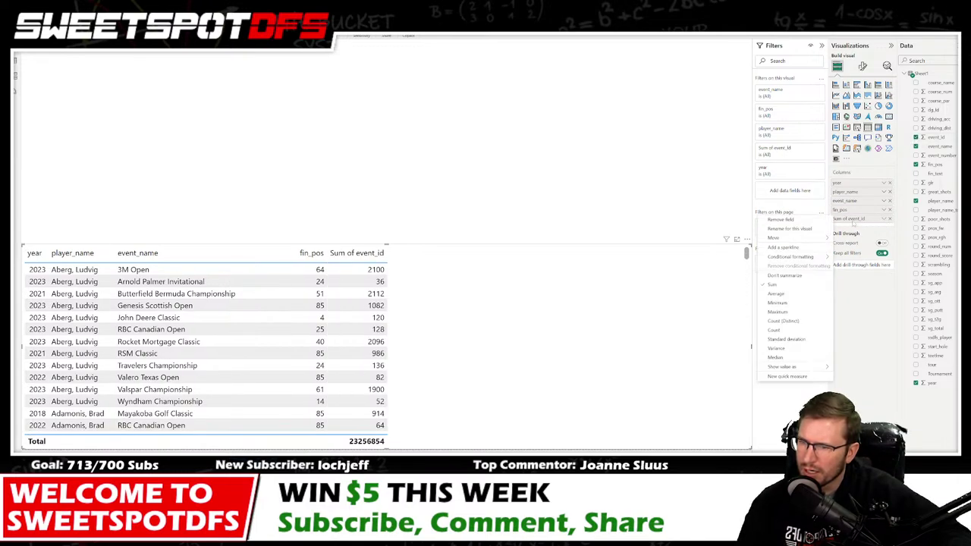
pyautogui.click(788, 275)
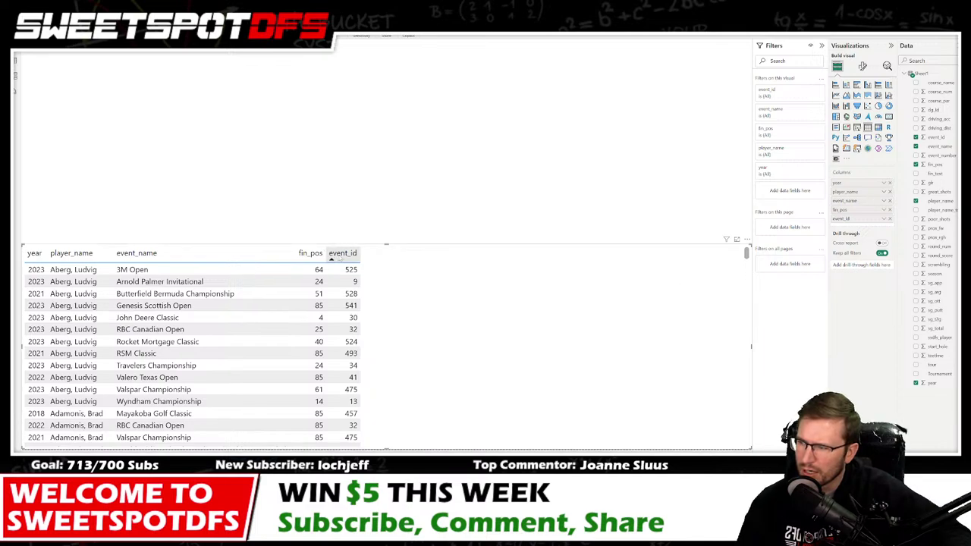
pyautogui.click(339, 256)
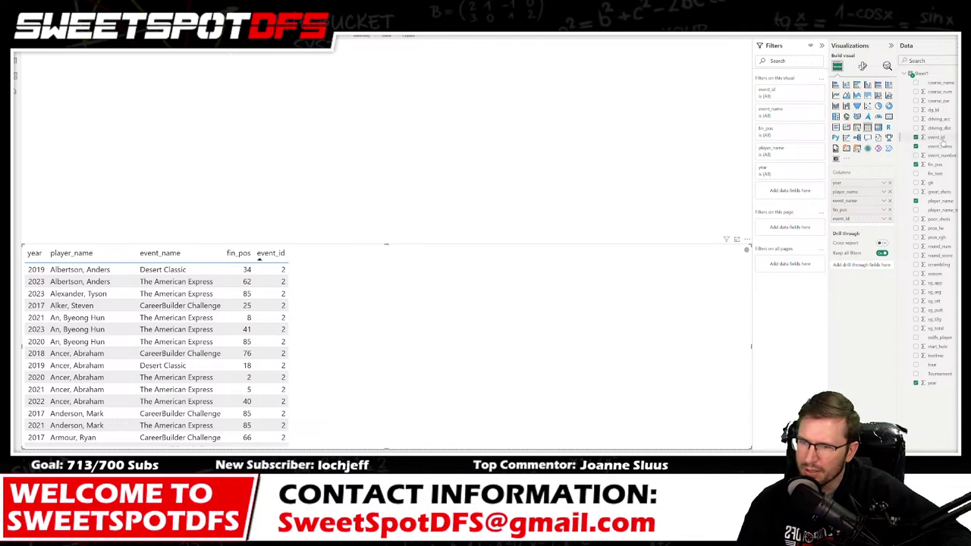
pyautogui.click(916, 137)
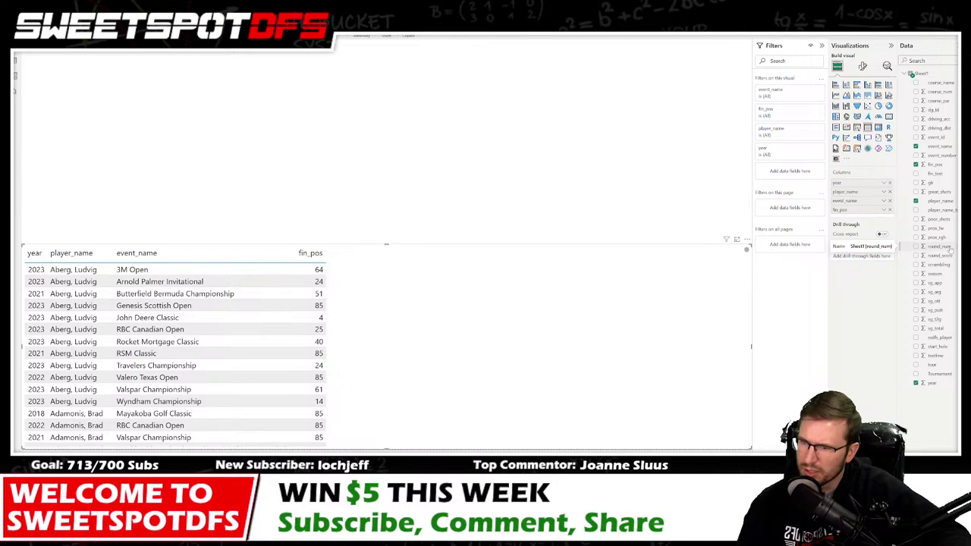
# Open the formatting options for the table visual
pyautogui.click(862, 66)
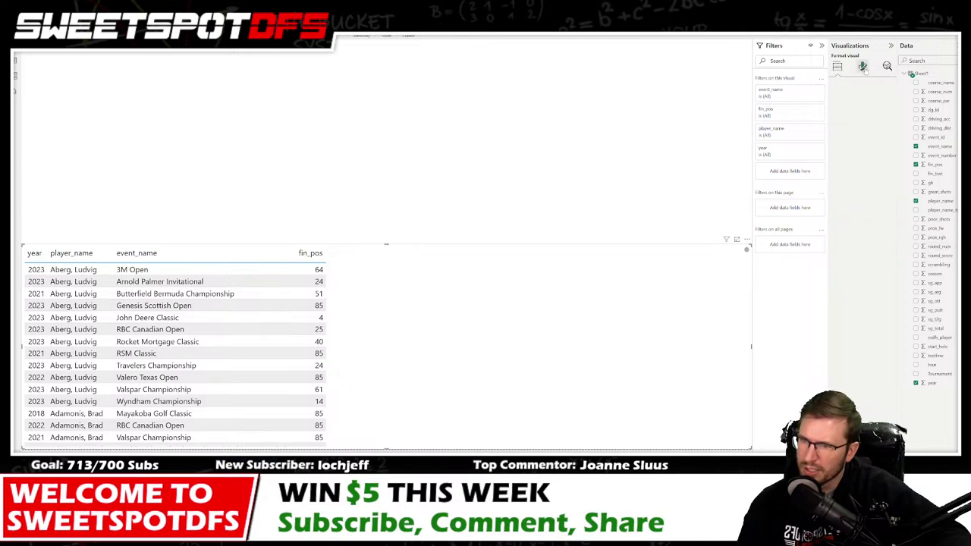